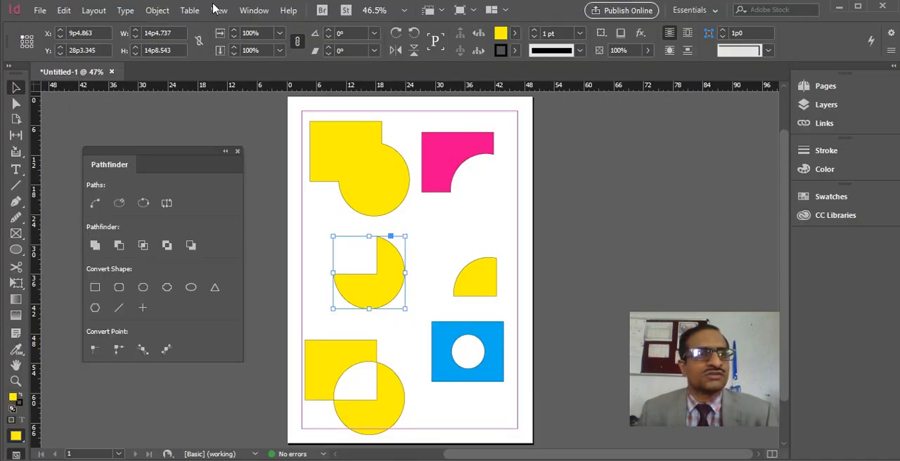
Step: Add a new blank page after the page with the Pathfinder shapes
left_click(90, 10)
left_click(102, 29)
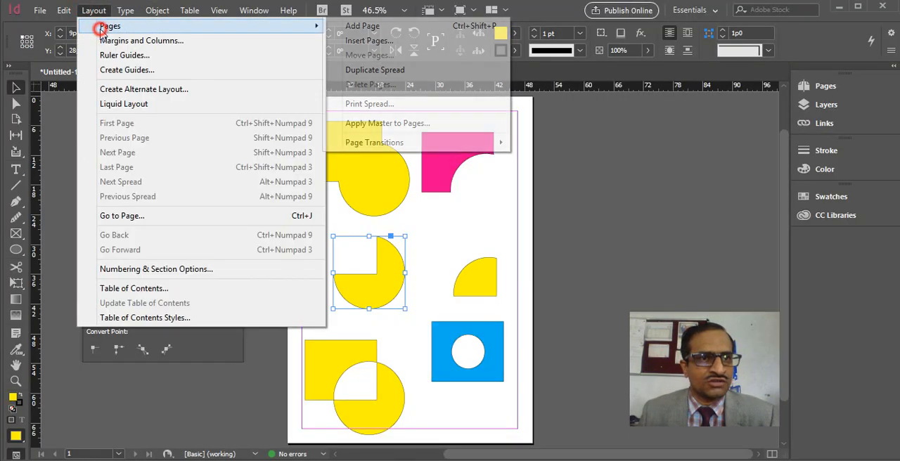
mouse_move(103, 14)
left_click(94, 30)
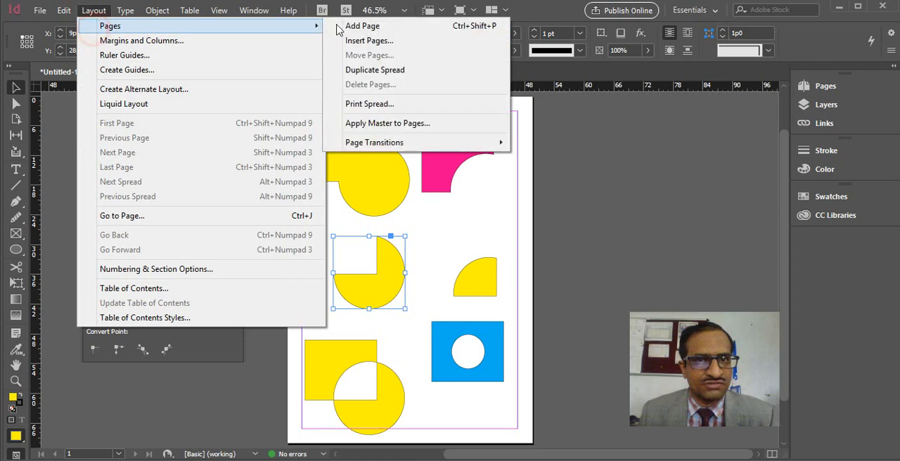
left_click(346, 26)
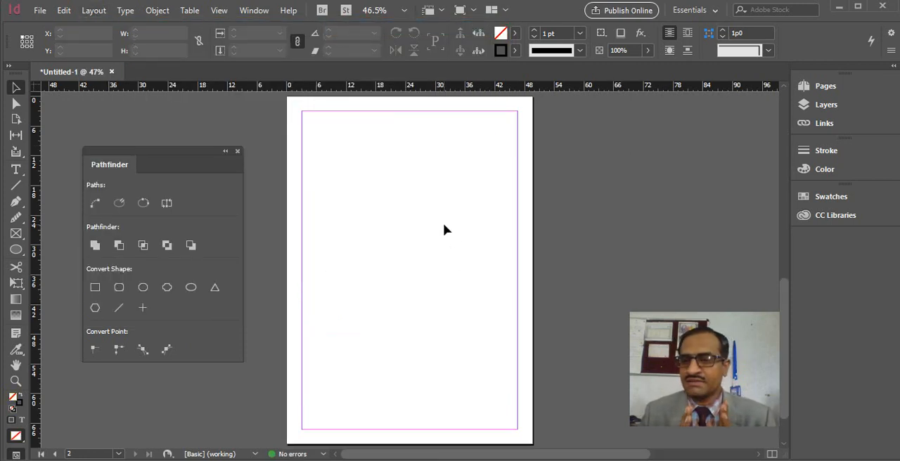
Step: Replace the floating Pathfinder controls with the Align controls beside the page, using Align to Selection
left_click(237, 152)
left_click(257, 12)
left_click(313, 221)
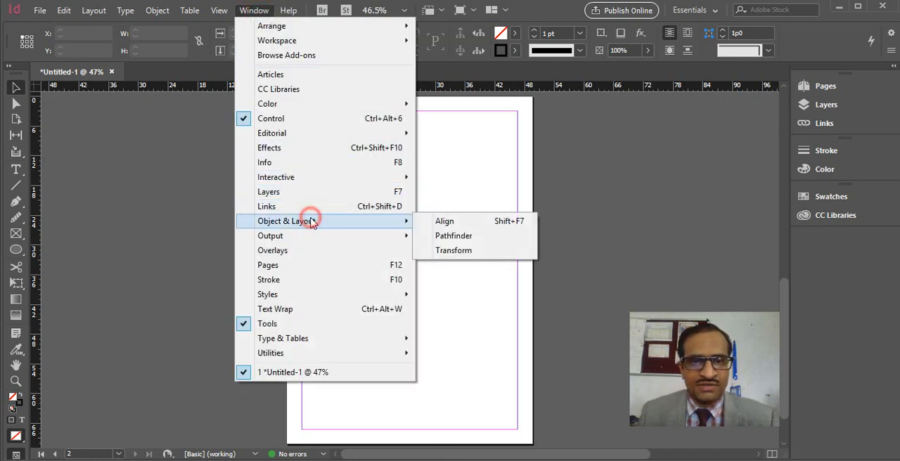
left_click(524, 222)
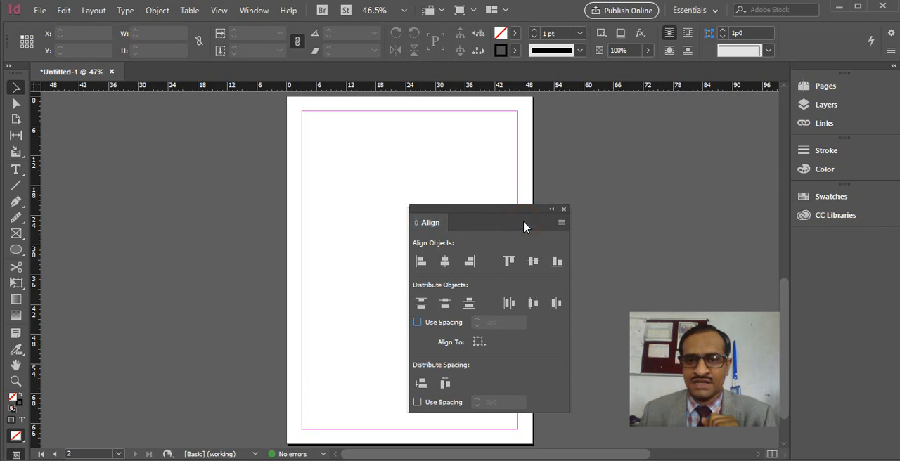
left_click_drag(519, 206, 186, 158)
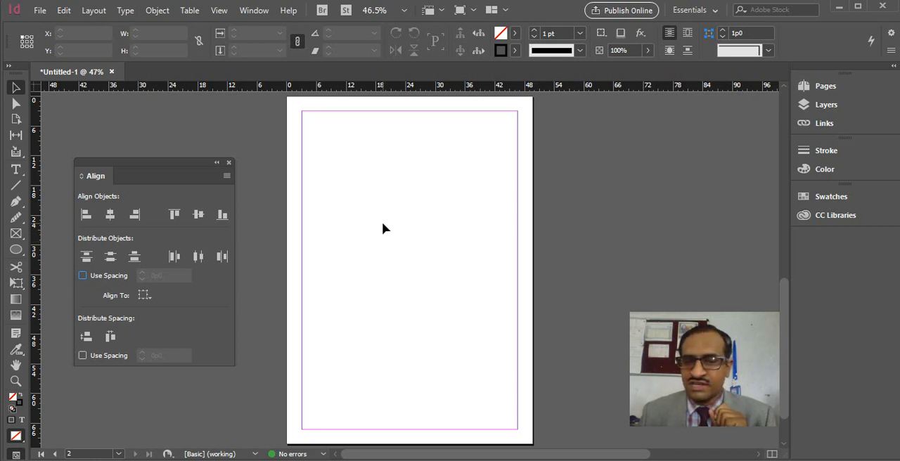
left_click(143, 297)
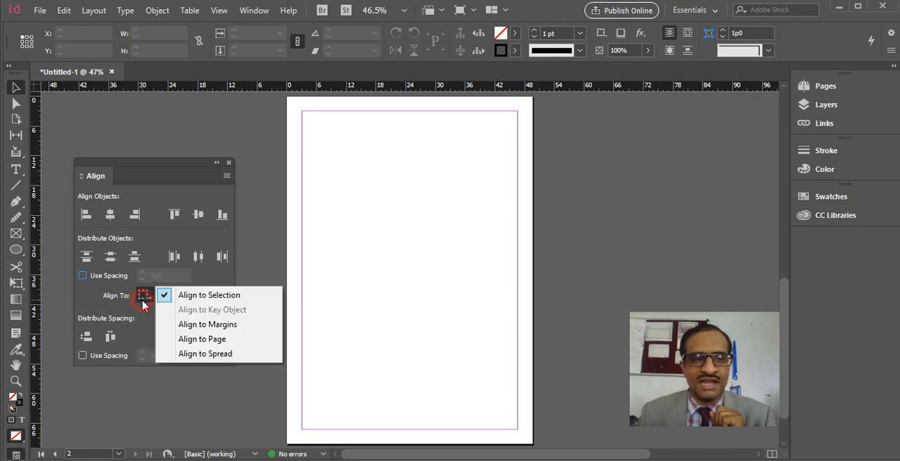
left_click(208, 296)
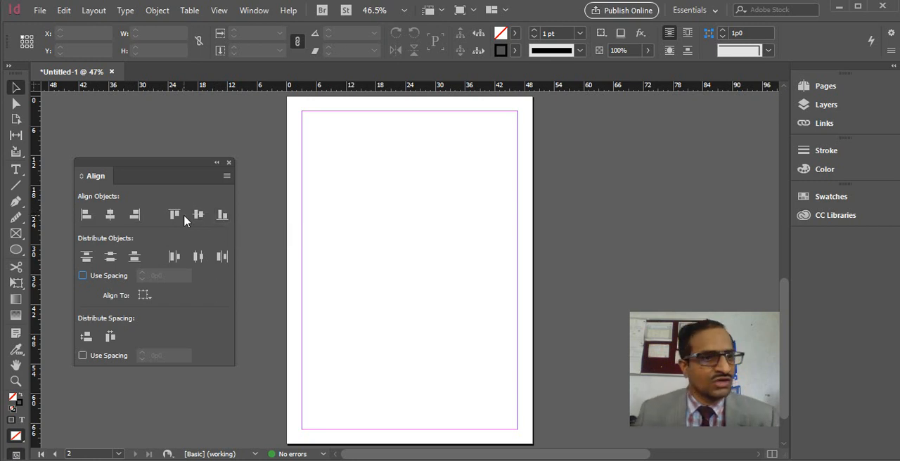
Step: Draw five stacked horizontal rectangles of differing widths with a shared left edge on the page's upper half, the first about 18p7 by 3p7
left_click_drag(16, 250, 46, 253)
left_click_drag(313, 130, 405, 147)
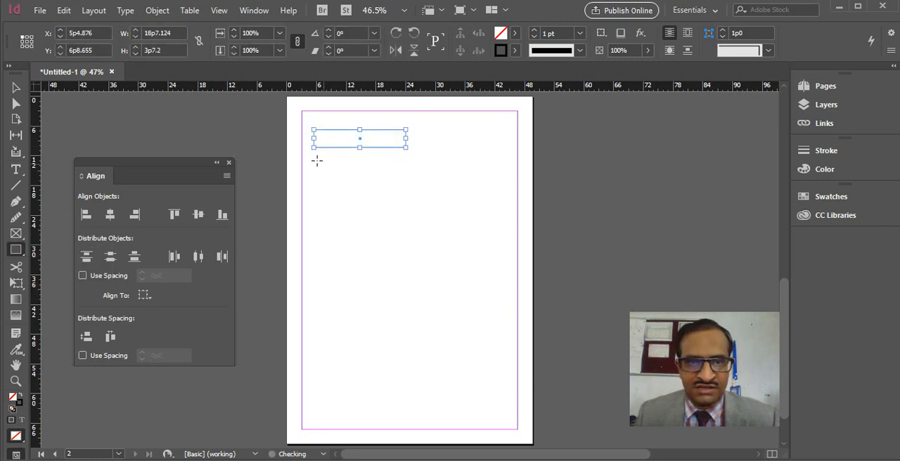
left_click_drag(314, 161, 364, 172)
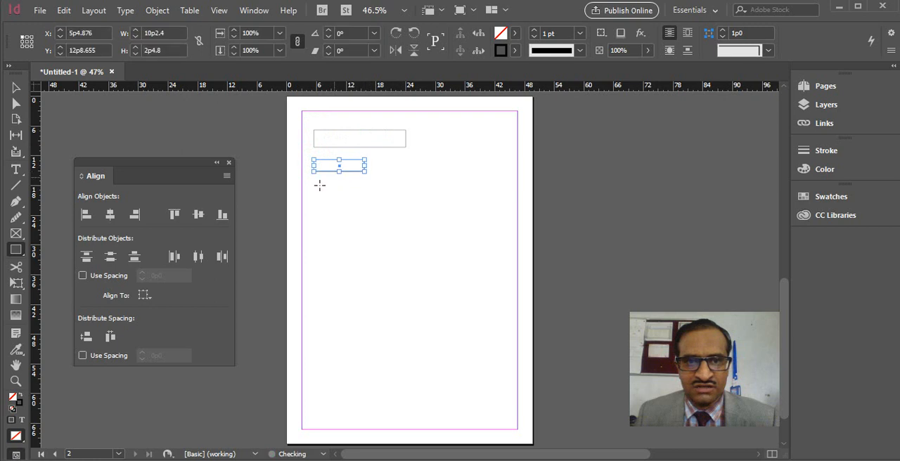
left_click_drag(314, 181, 393, 200)
left_click_drag(314, 213, 383, 247)
Step: Draw five vertical rectangles of differing heights side by side on the page's lower half, tops level at 39p0, the tallest about 18p9 high
left_click_drag(331, 289, 340, 341)
left_click_drag(348, 289, 366, 366)
left_click_drag(375, 289, 388, 338)
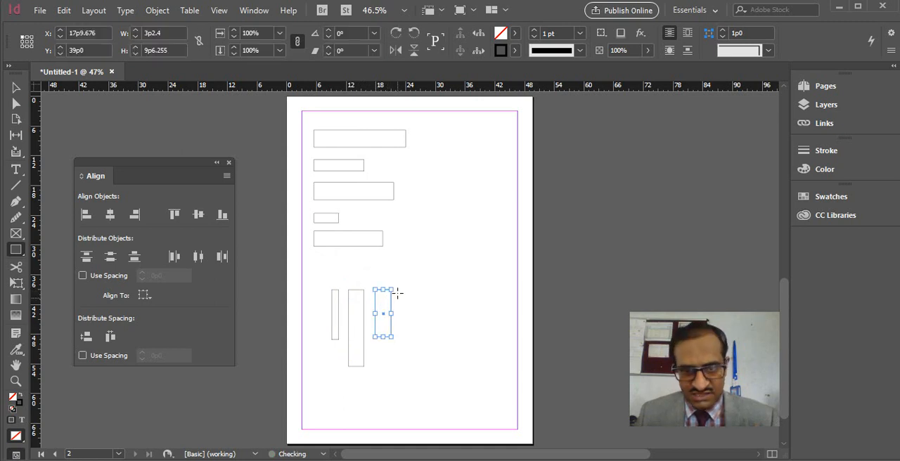
left_click_drag(406, 289, 424, 382)
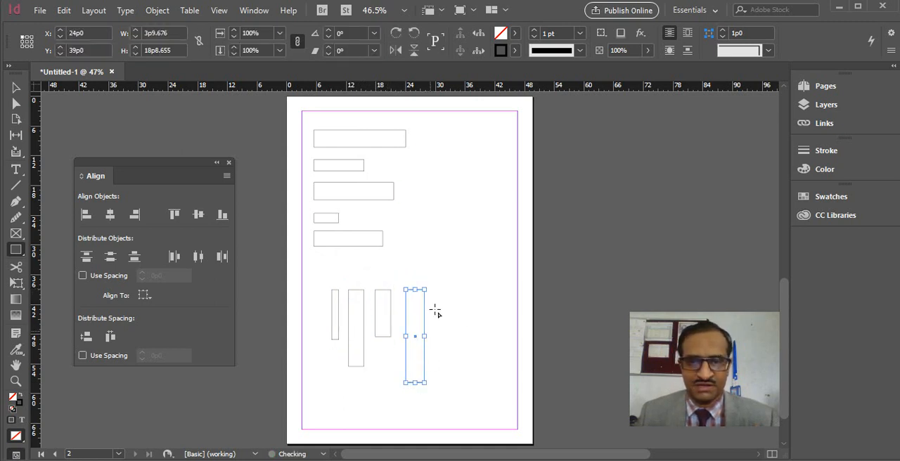
left_click_drag(440, 289, 462, 353)
Step: Fill all the horizontal and vertical rectangles with magenta C=0 M=100 Y=0 K=0 and deselect them
key("v")
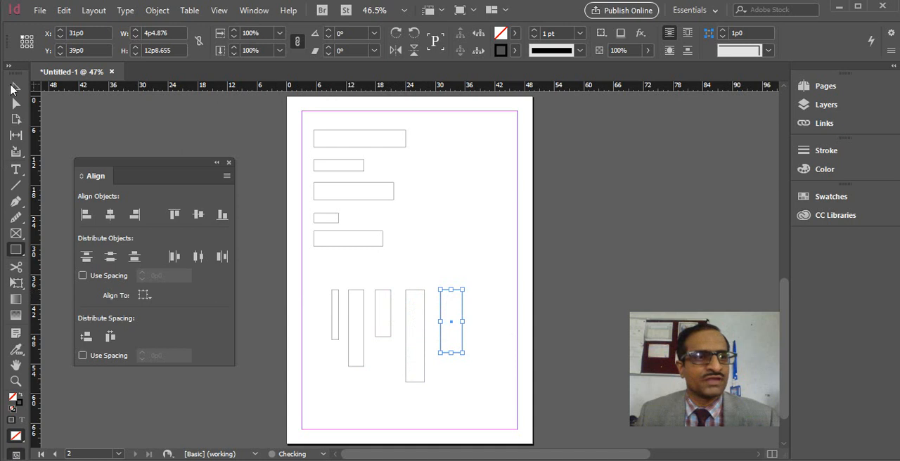
left_click_drag(296, 115, 508, 420)
left_click(515, 33)
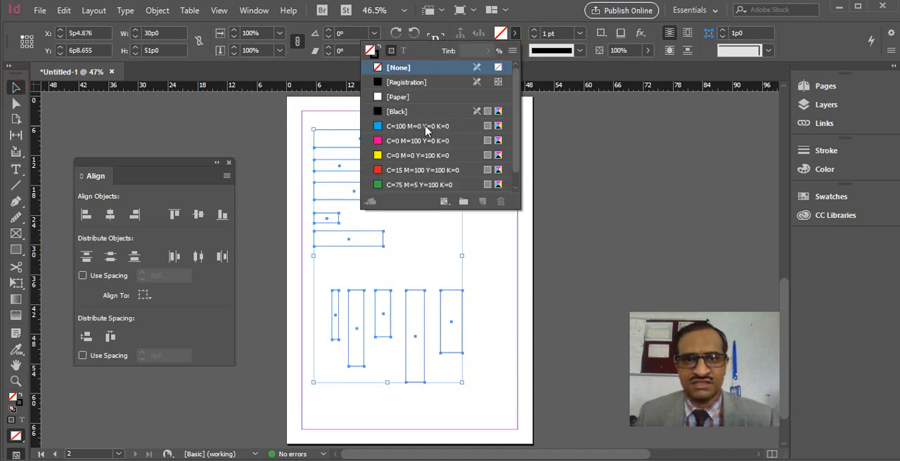
left_click(403, 141)
left_click(493, 260)
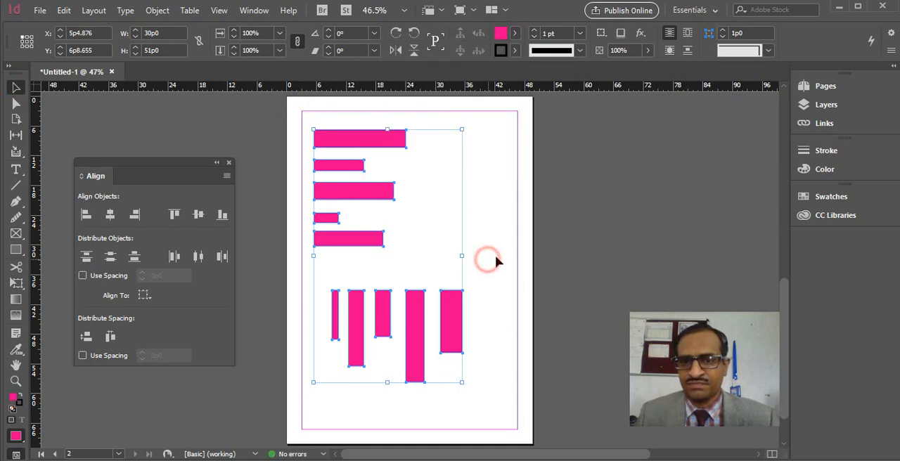
left_click(497, 241)
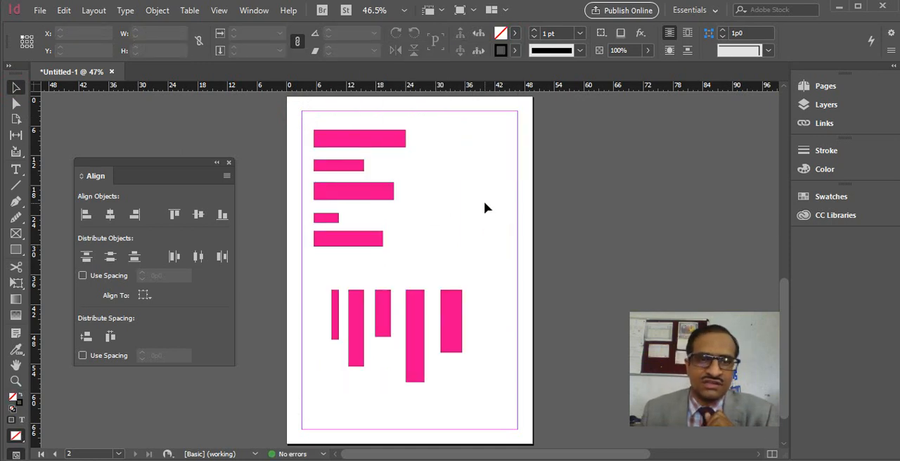
Step: Align the five horizontal bars successively by their left edges, horizontal centers and, finally, right edges
left_click_drag(302, 117, 482, 277)
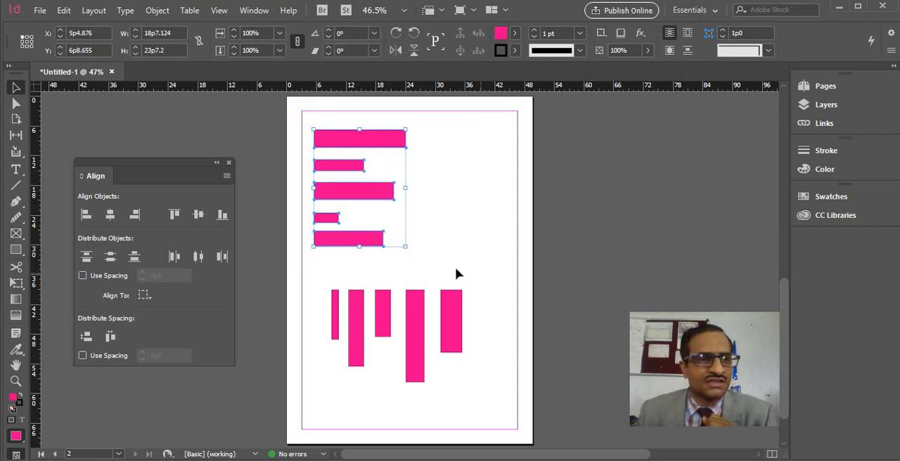
left_click(84, 218)
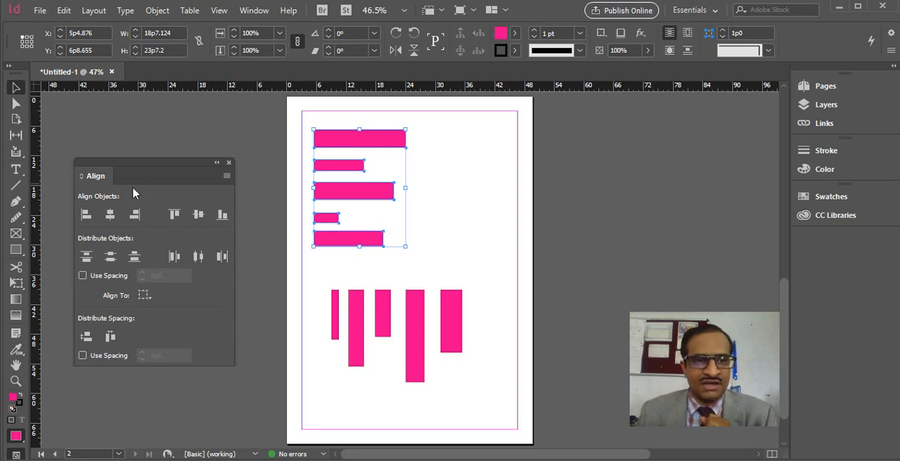
left_click(110, 216)
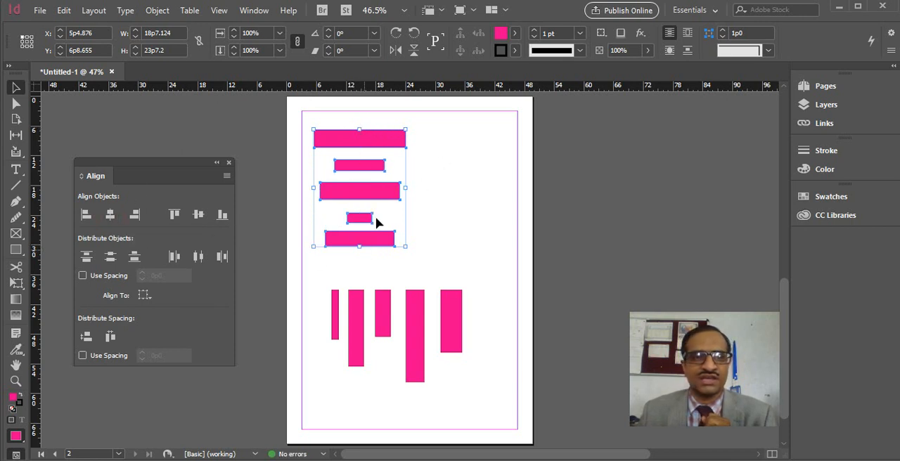
left_click(134, 214)
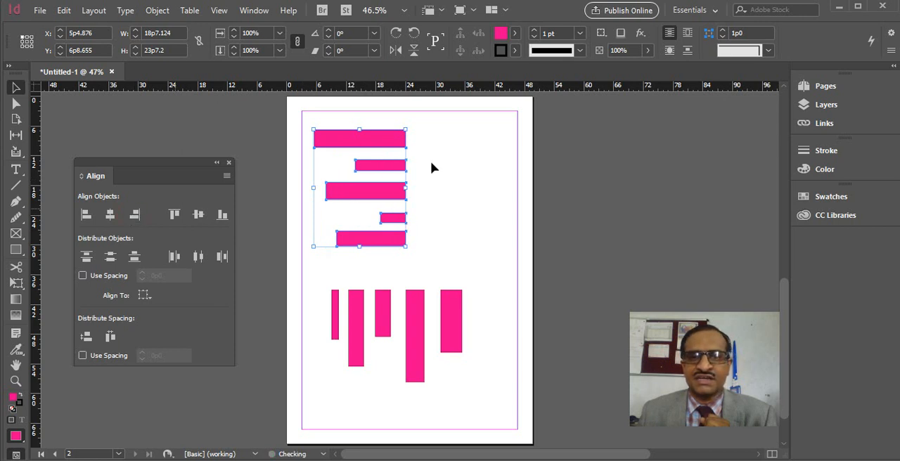
left_click(450, 252)
Step: Try aligning the five horizontal bars by their top edges and undo it
left_click_drag(310, 132, 428, 275)
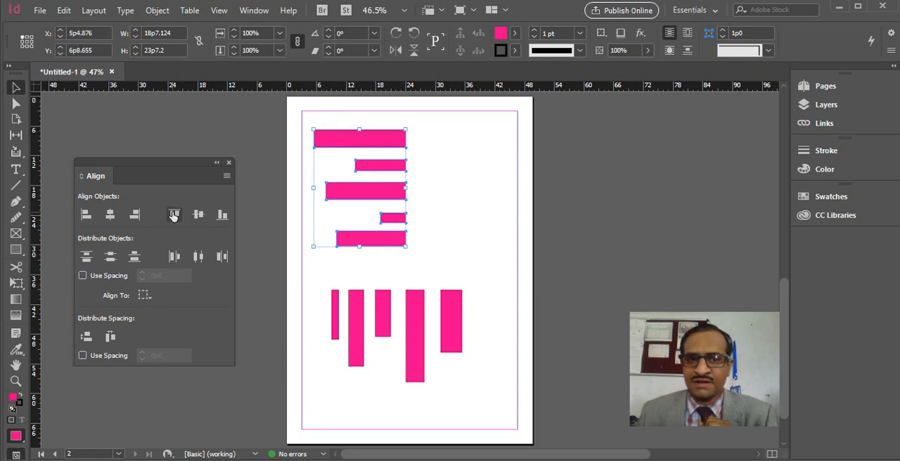
left_click(173, 215)
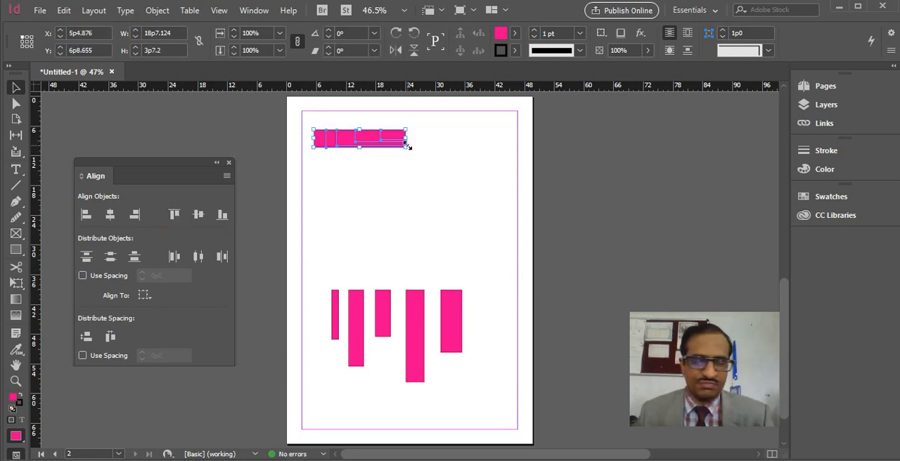
key("ctrl+z")
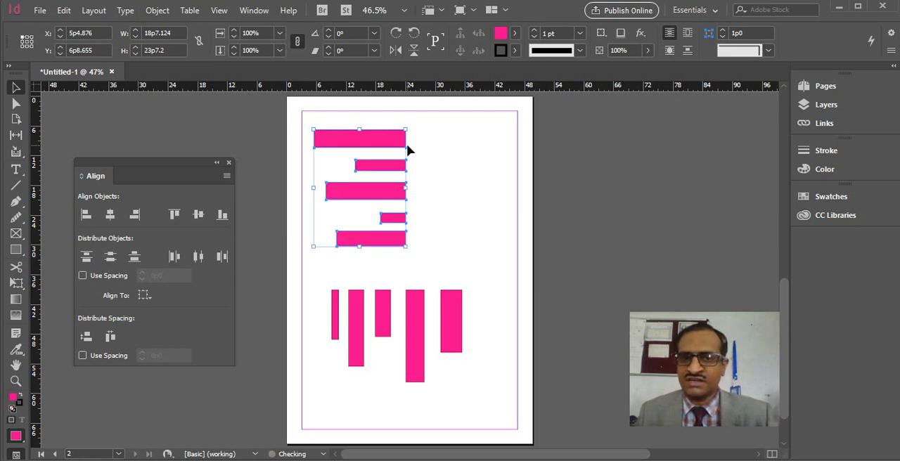
left_click(439, 166)
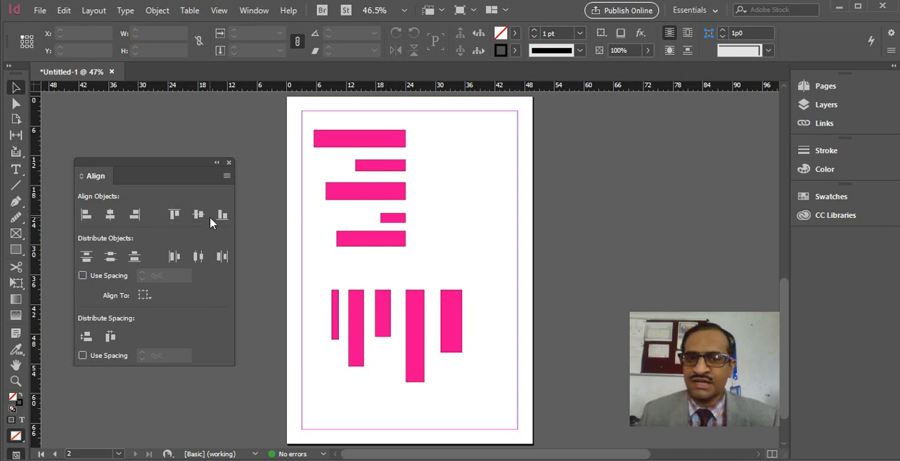
Step: Align the five vertical bars successively by their top edges, vertical centers and, finally, bottom edges
left_click_drag(310, 274, 501, 399)
left_click(175, 215)
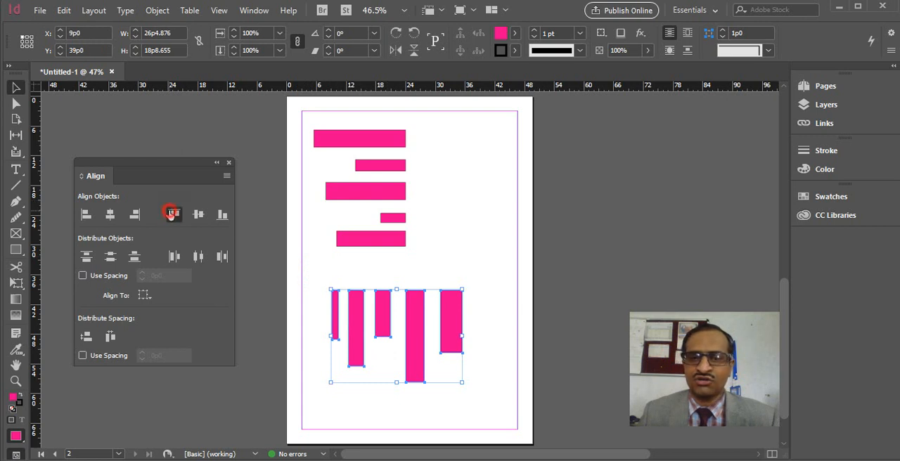
left_click(199, 215)
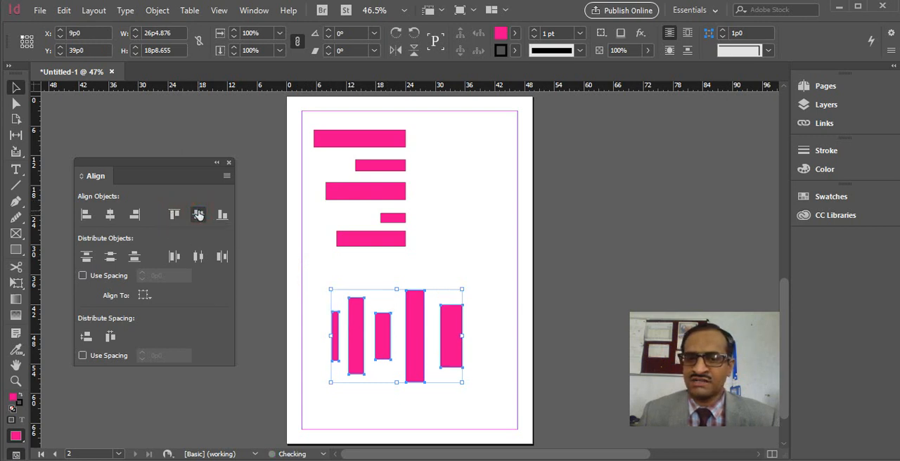
left_click(223, 217)
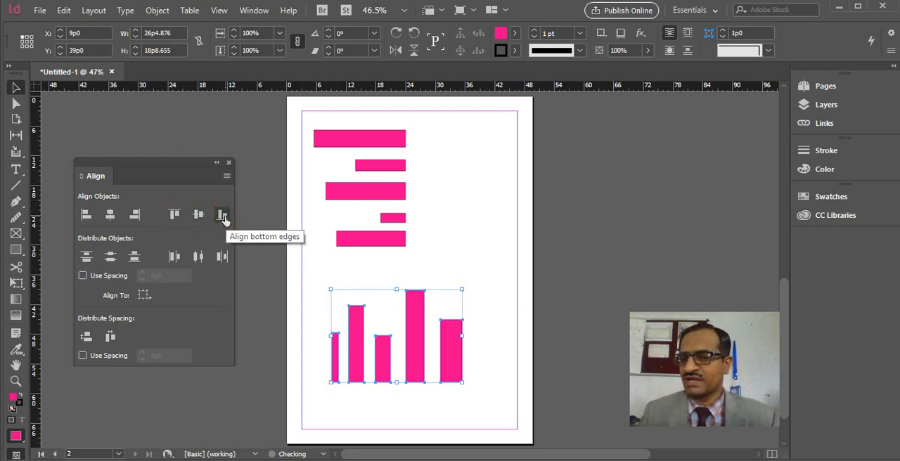
left_click(443, 249)
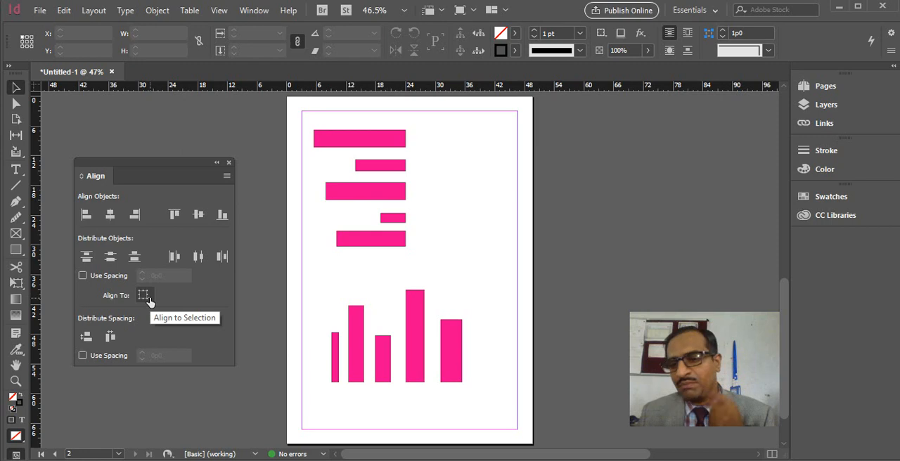
Step: Add a third page to the document after the page with the bars
left_click(166, 15)
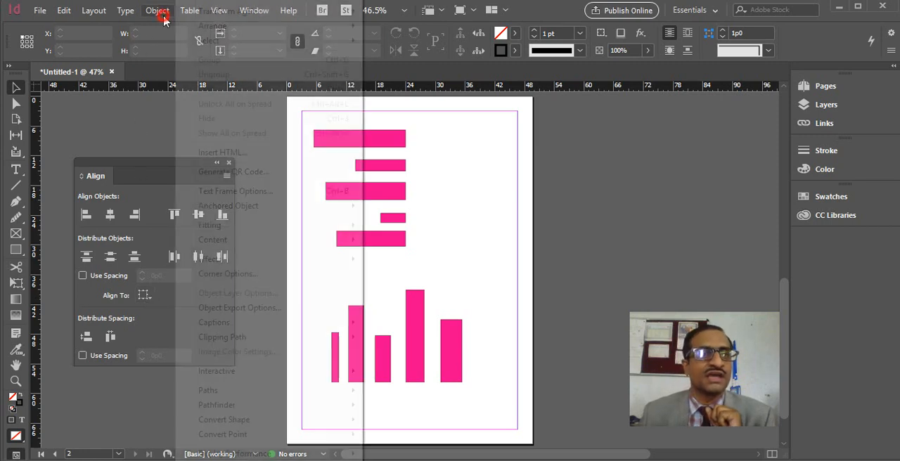
left_click(93, 10)
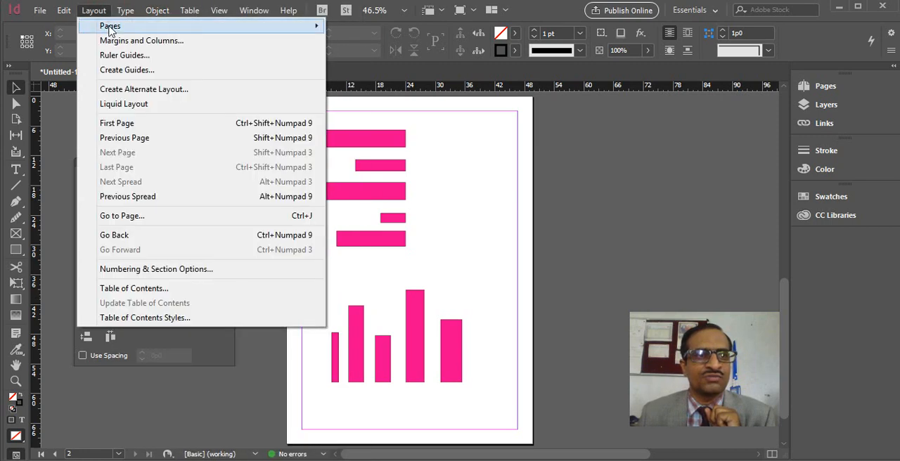
mouse_move(105, 26)
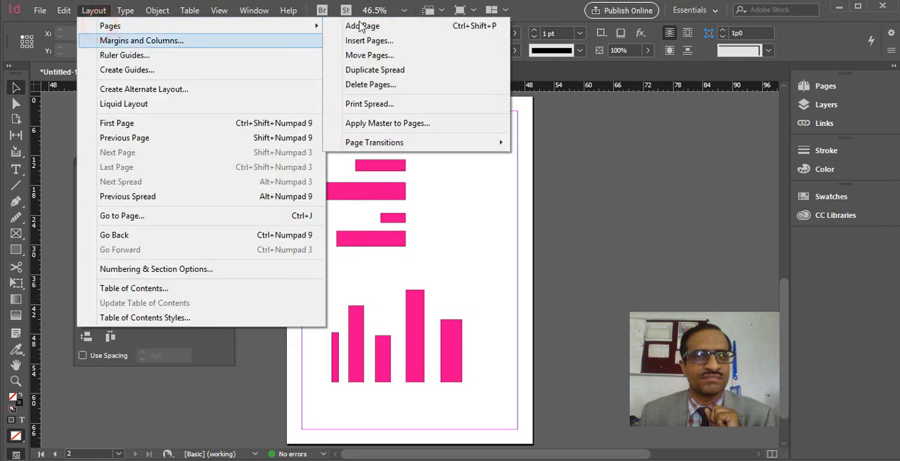
left_click(364, 26)
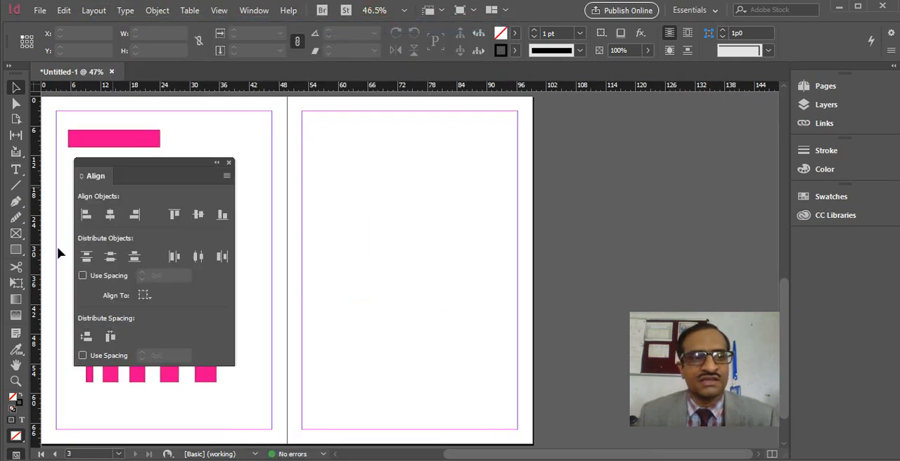
Step: Draw a rectangle about 34p2 by 18p0 across the upper part of page 3 and fill it with C=0 M=100 Y=0 K=0
left_click(16, 250)
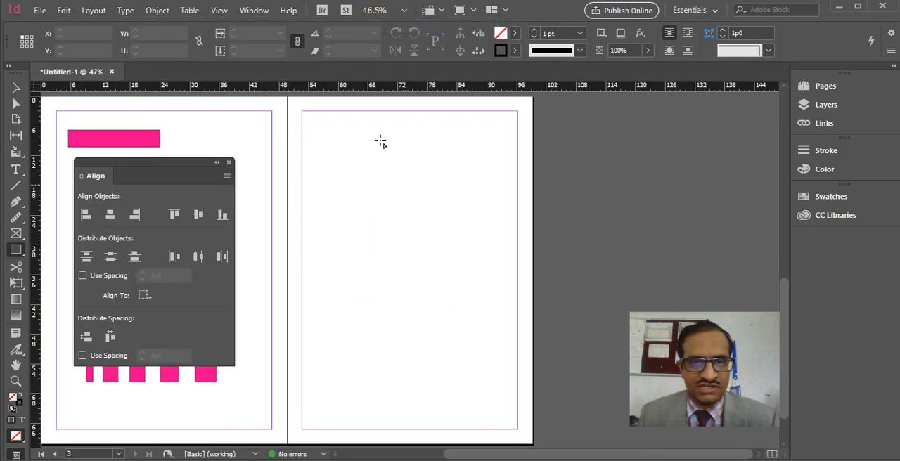
left_click_drag(326, 141, 495, 231)
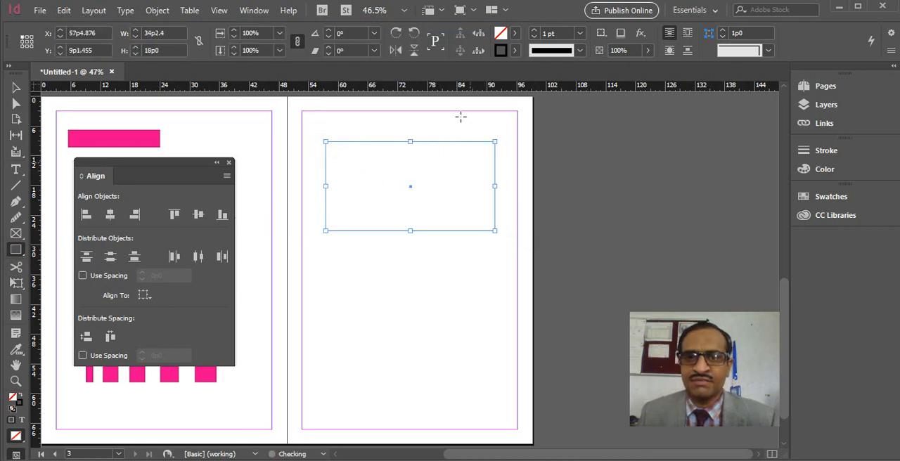
left_click(514, 33)
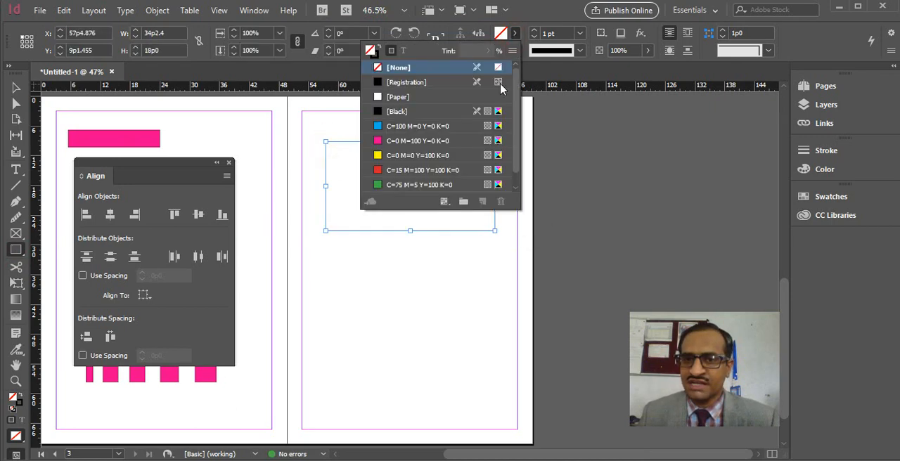
left_click(406, 143)
left_click(514, 33)
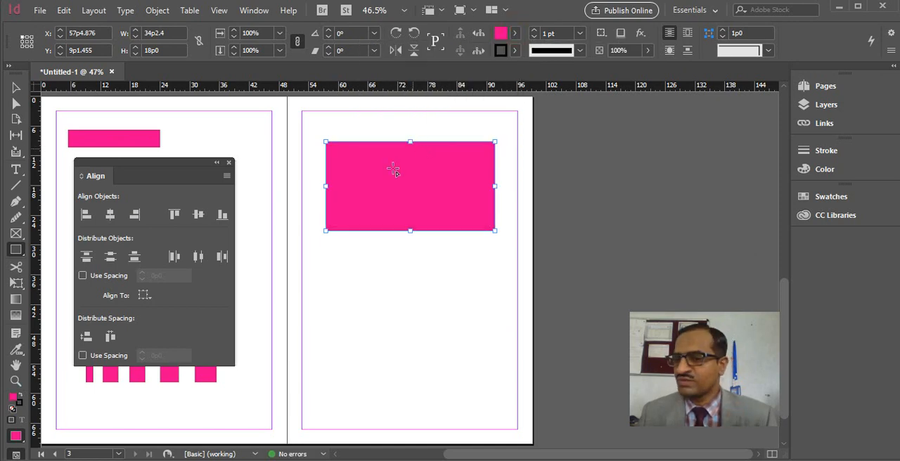
Step: Draw a rectangle about 6p10 by 5p7 inside the pink one and fill it with C=0 M=0 Y=100 K=0
left_click_drag(360, 169, 394, 196)
left_click(515, 33)
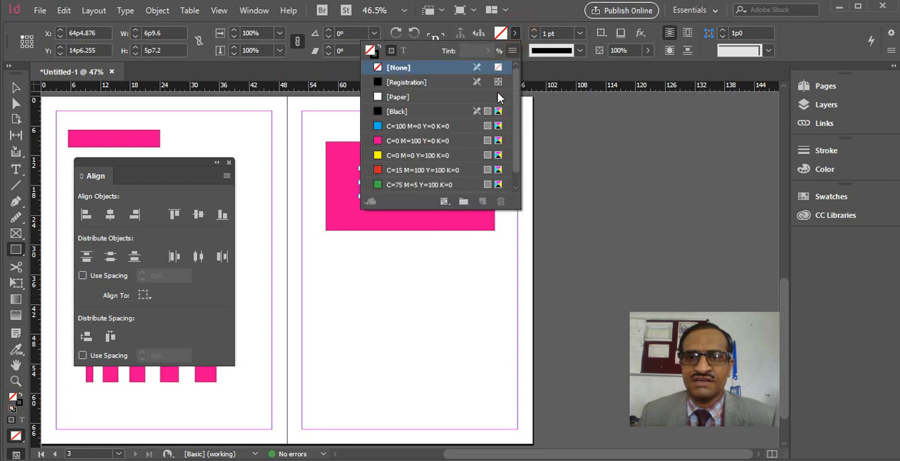
left_click(417, 156)
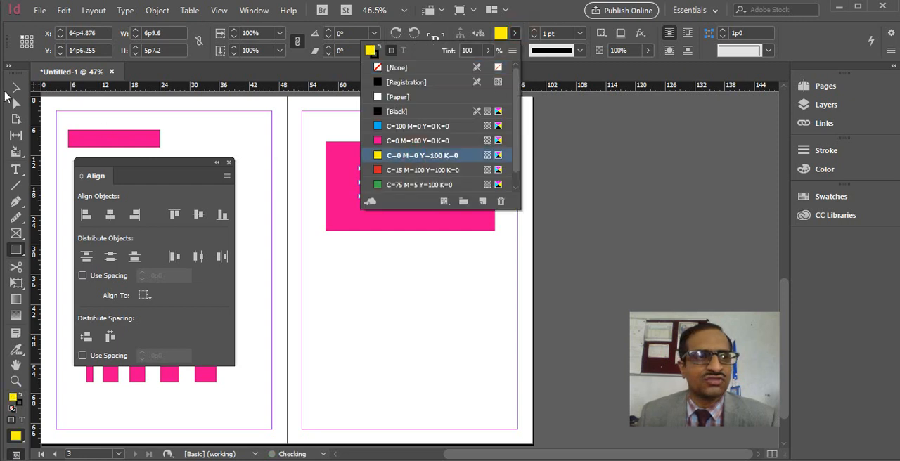
left_click(15, 87)
left_click(415, 265)
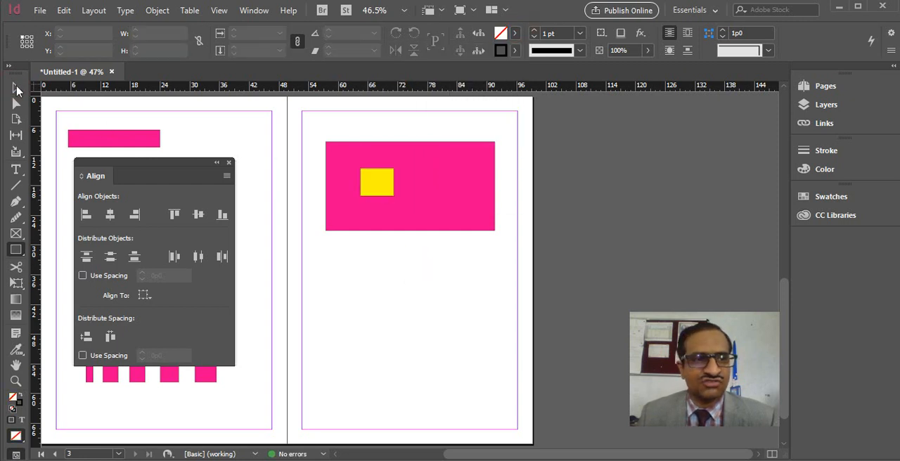
Step: Move the yellow rectangle by hand into the upper-left corner of the pink rectangle
left_click(16, 88)
left_click(384, 185)
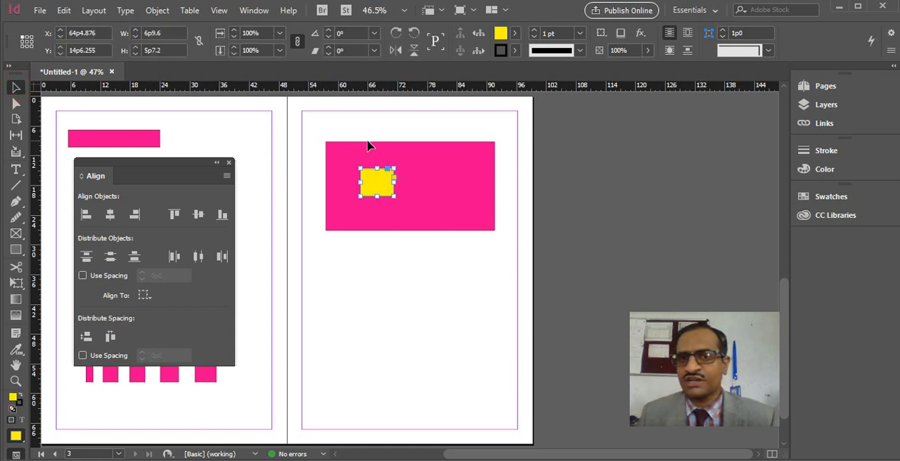
key("ctrl+equal")
key("ctrl+equal")
key("ctrl+equal")
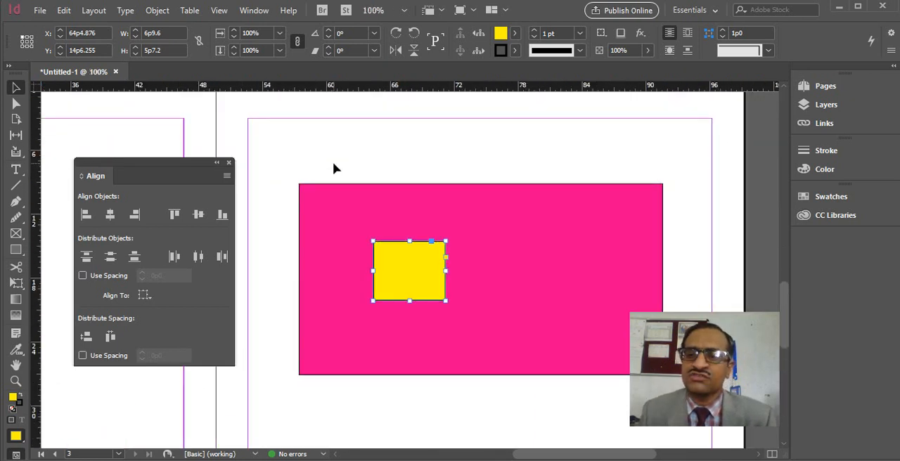
left_click(410, 265)
left_click_drag(409, 266, 335, 209)
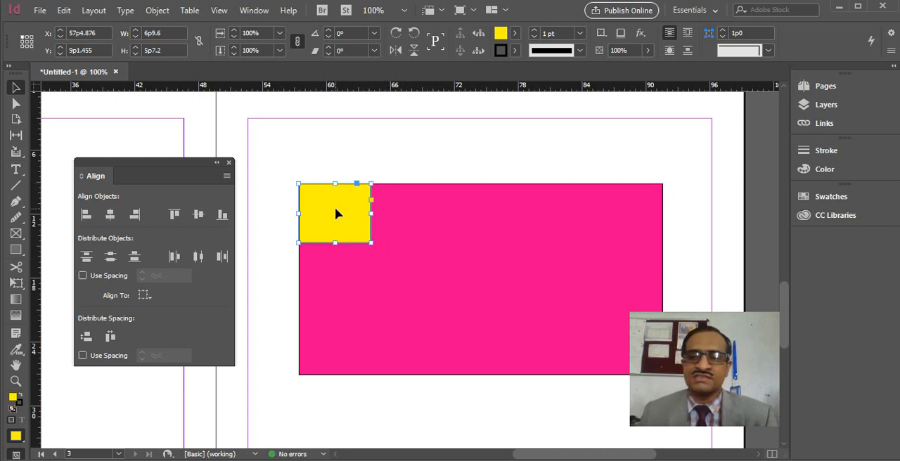
Step: Move the yellow rectangle out of the corner, down and to the right inside the pink rectangle
key("ctrl+minus")
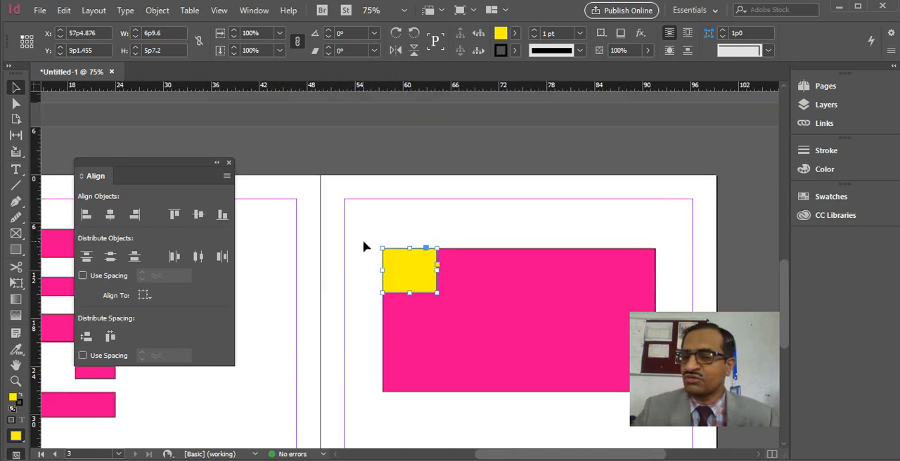
left_click_drag(499, 189, 424, 161)
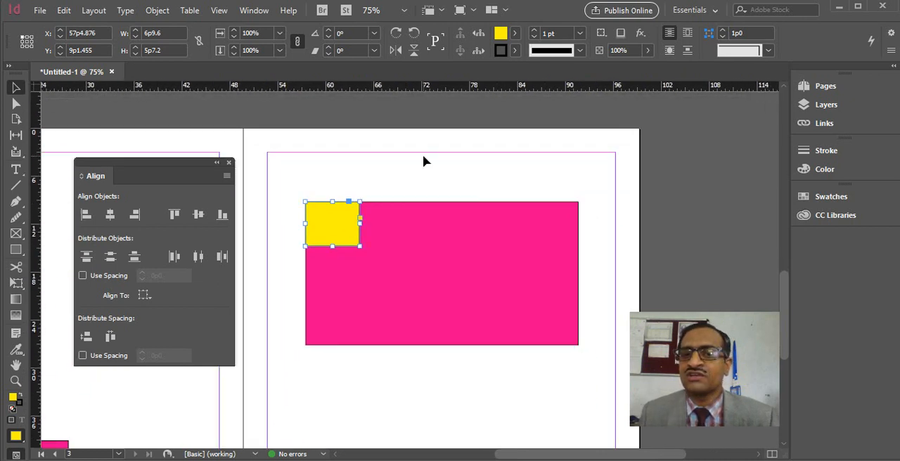
left_click(347, 232)
left_click_drag(347, 232, 403, 259)
left_click(457, 155)
Step: Align the yellow and pink rectangles by their left edges and by their top edges
left_click_drag(288, 186, 611, 387)
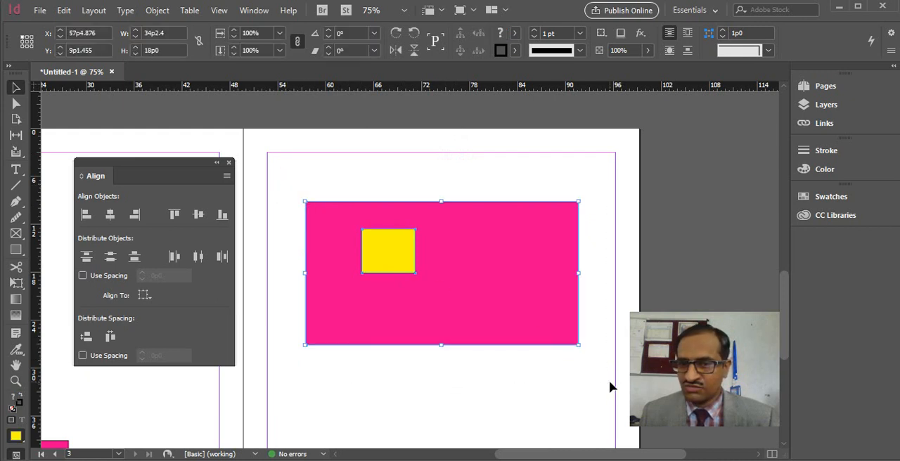
left_click(85, 215)
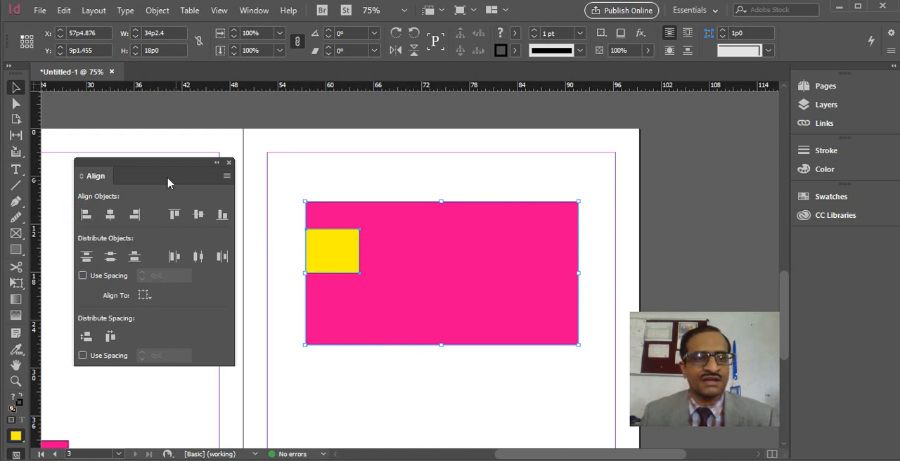
left_click(172, 215)
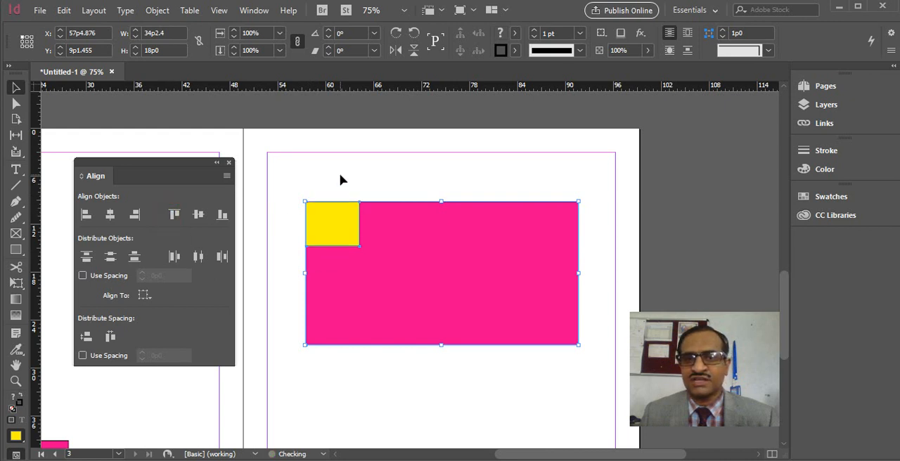
Step: Place a smaller copy of the yellow rectangle, about 3p2 by 2p10, near the middle of the pink rectangle
left_click(377, 162)
left_click(338, 211)
left_click_drag(336, 218, 442, 273)
left_click(471, 363)
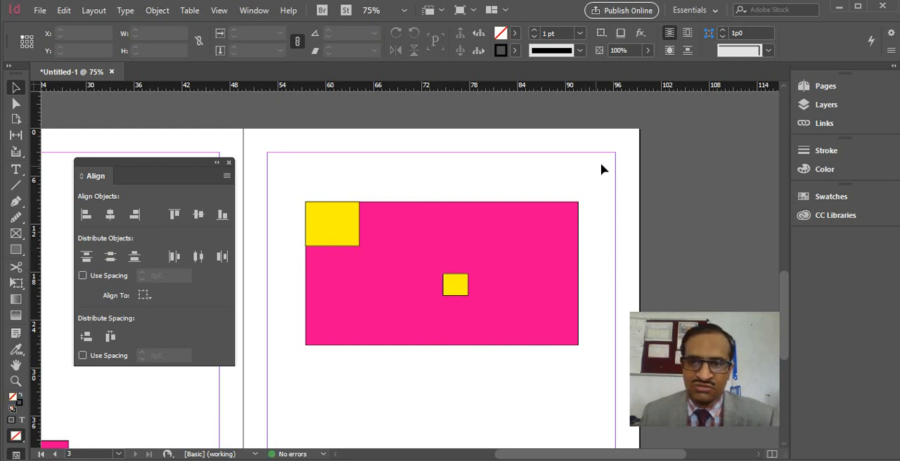
Step: Align the small yellow rectangle with the pink rectangle by their right edges and by their bottom edges
left_click_drag(601, 165, 443, 371)
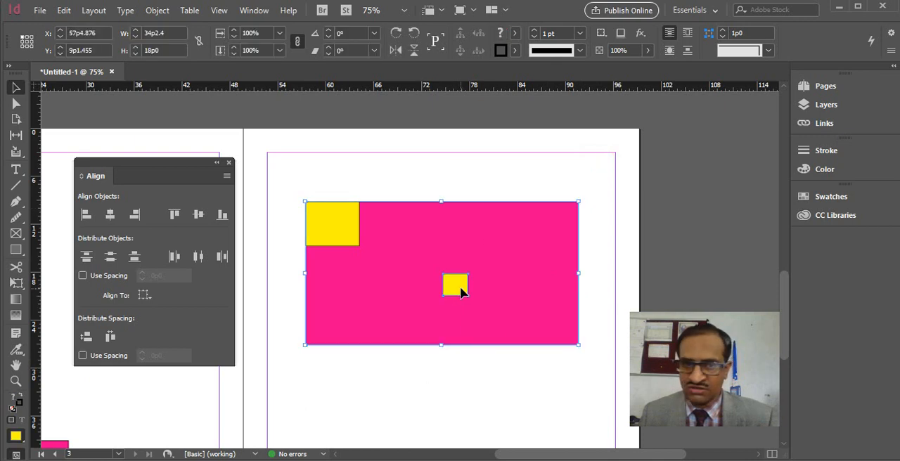
left_click(135, 214)
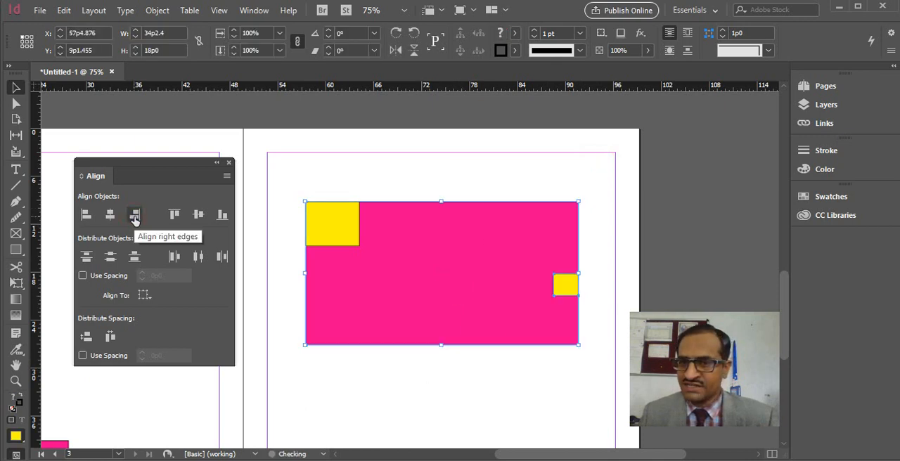
left_click(222, 214)
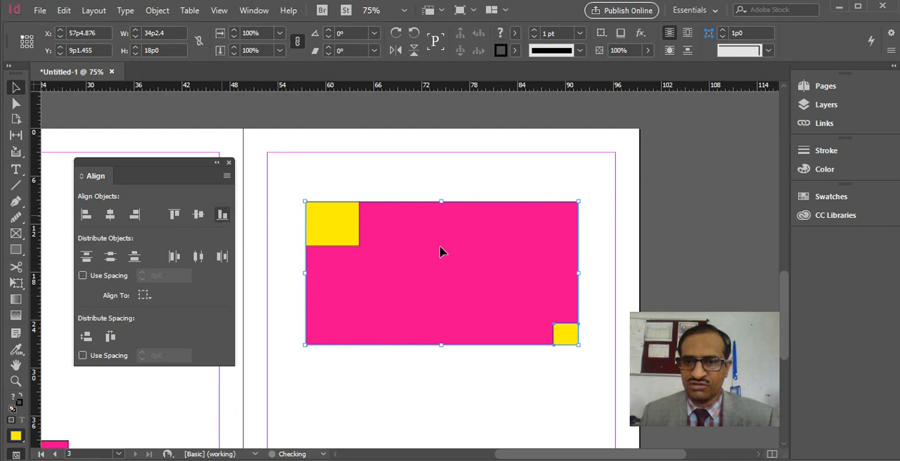
left_click(603, 203)
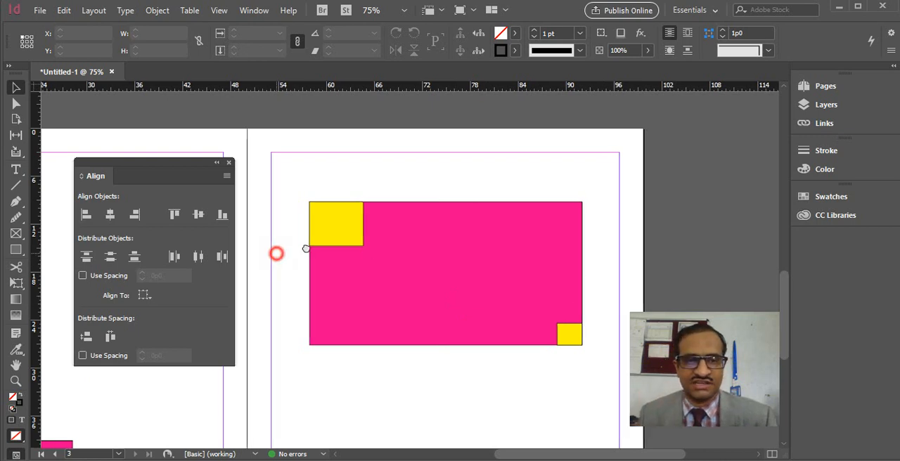
Step: Review the alignment of the horizontal and vertical bars on page 2 and return to the rectangles on page 3
left_click_drag(279, 253, 428, 221)
left_click_drag(284, 263, 431, 258)
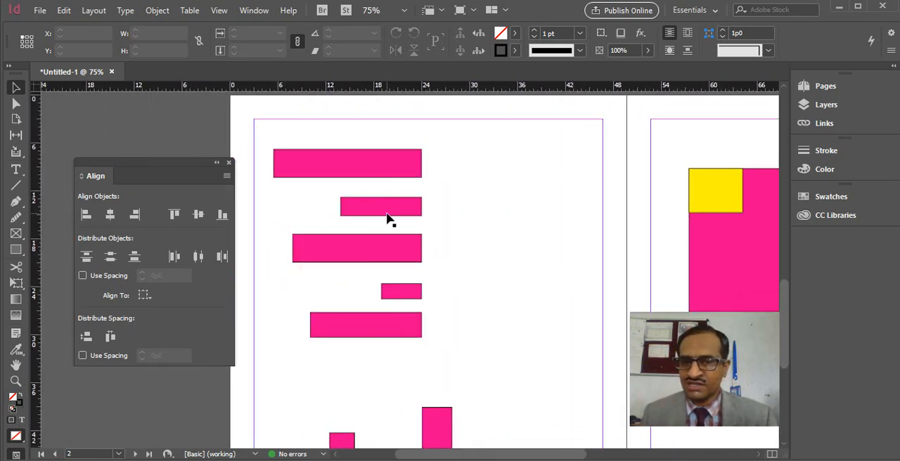
left_click_drag(432, 331, 443, 229)
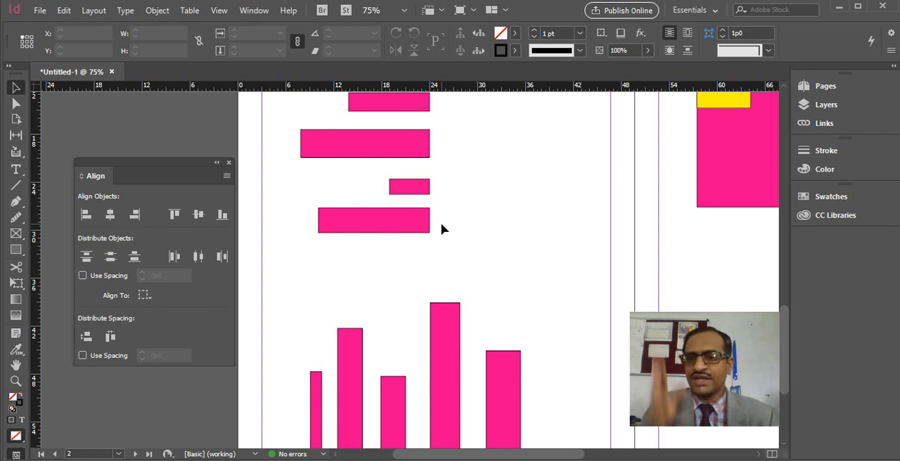
left_click_drag(454, 172, 467, 237)
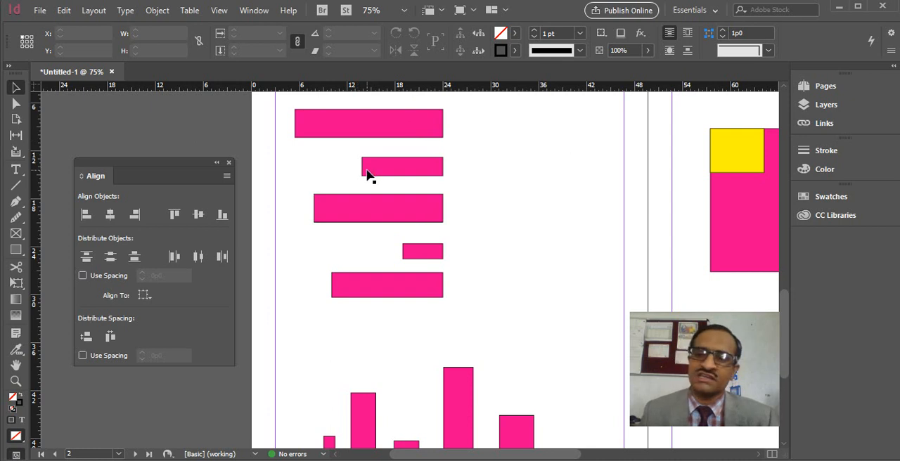
left_click_drag(472, 379, 461, 205)
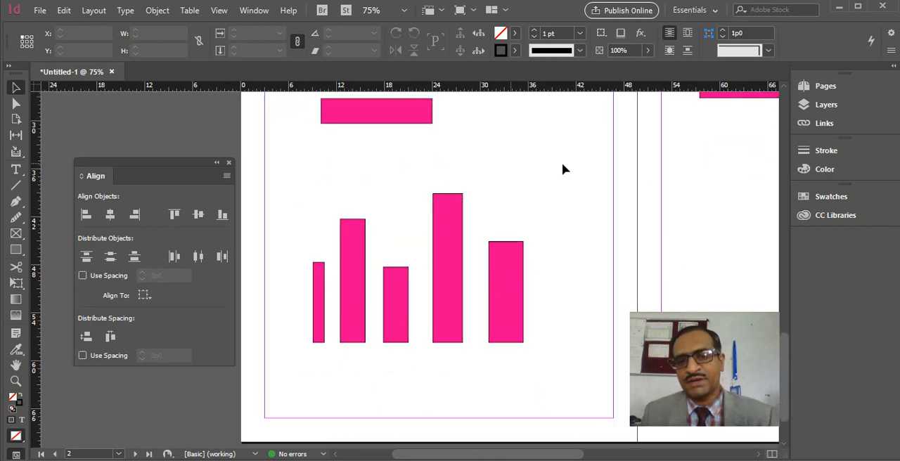
left_click_drag(615, 153, 411, 249)
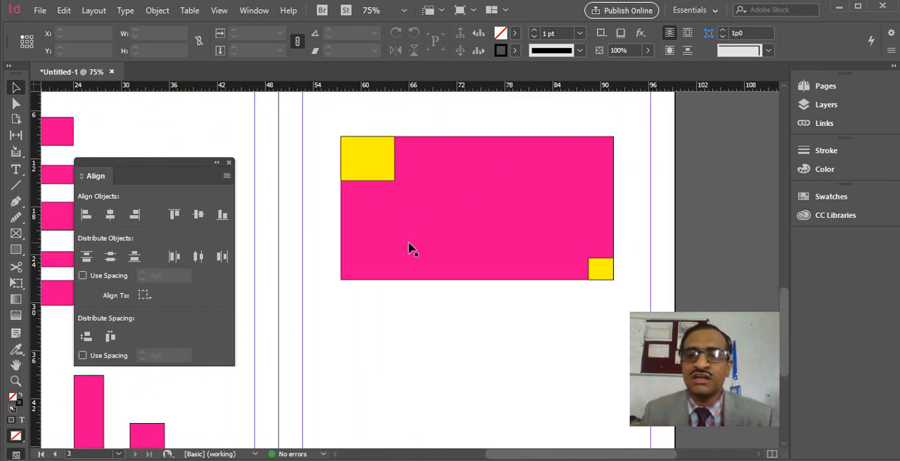
Step: Duplicate the small yellow rectangle from the lower-right corner and place the copy slightly right of and below the pink rectangle's center
left_click(604, 277)
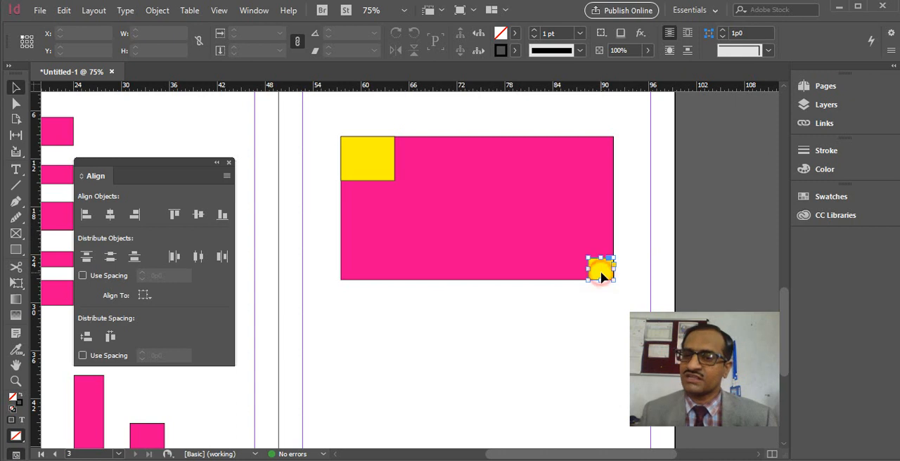
left_click_drag(601, 274, 370, 263)
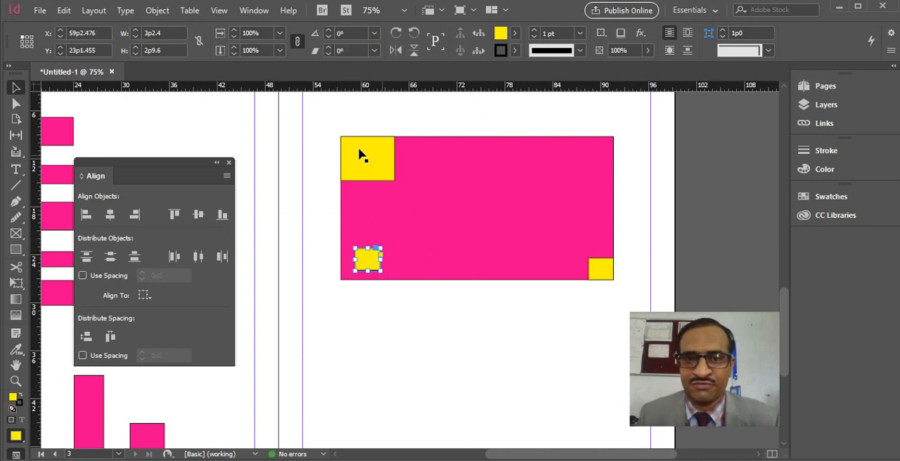
left_click_drag(370, 259, 520, 229)
Step: Align the new small yellow copy with the pink rectangle by their horizontal centers and by their vertical centers
left_click_drag(541, 319, 477, 193)
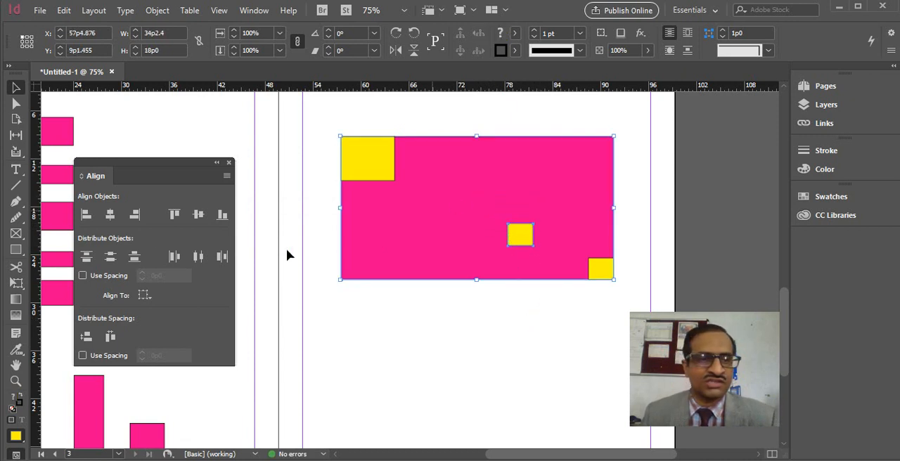
left_click(107, 220)
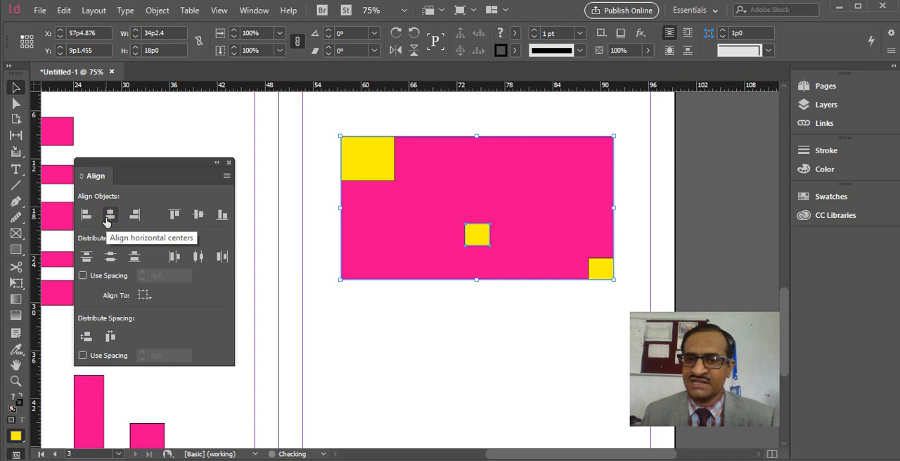
left_click(197, 214)
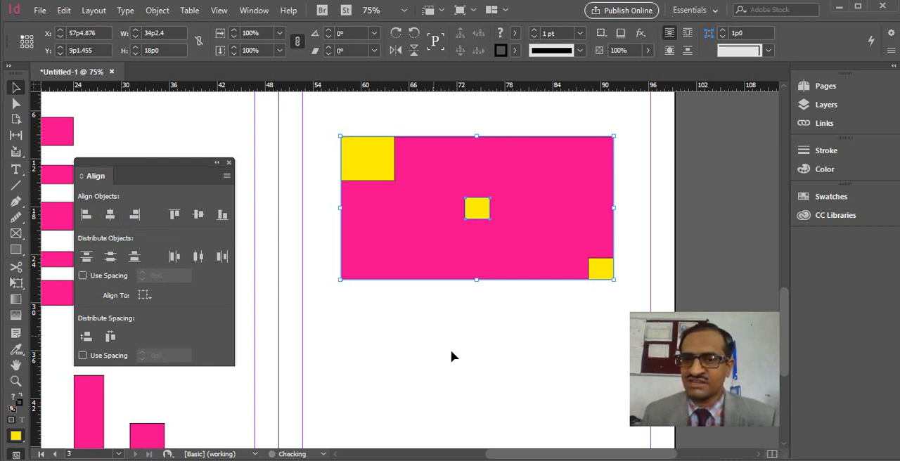
left_click(478, 323)
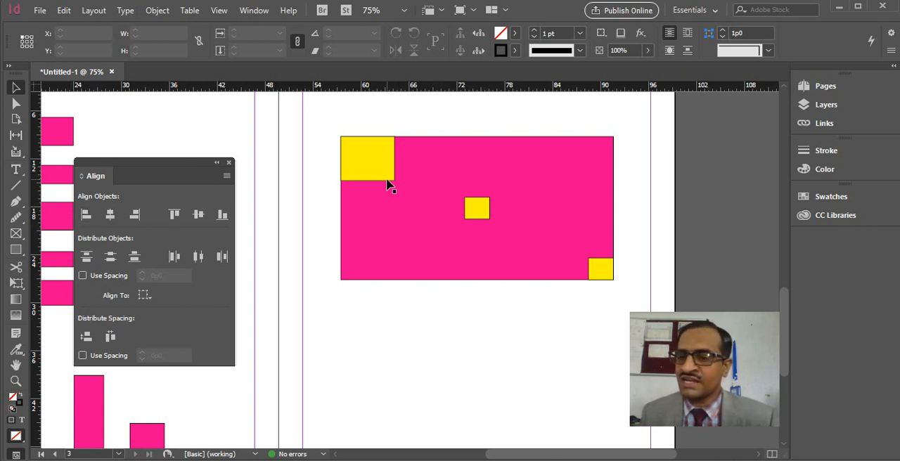
Step: Scatter six copies of the centered small yellow rectangle around the inside of the pink rectangle
left_click_drag(478, 207, 377, 218)
left_click_drag(376, 219, 596, 217)
left_click_drag(596, 217, 581, 167)
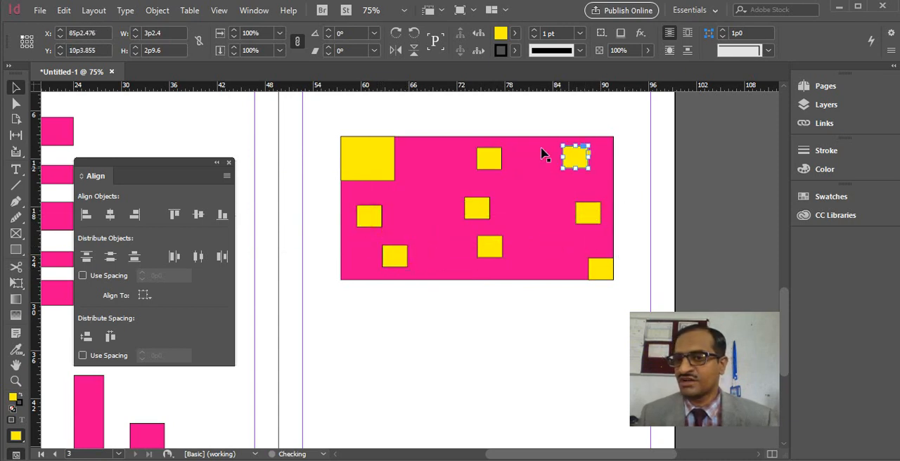
Step: Align the upper-middle yellow copy with the pink rectangle by their top edges and by their horizontal centers
left_click_drag(514, 98, 481, 180)
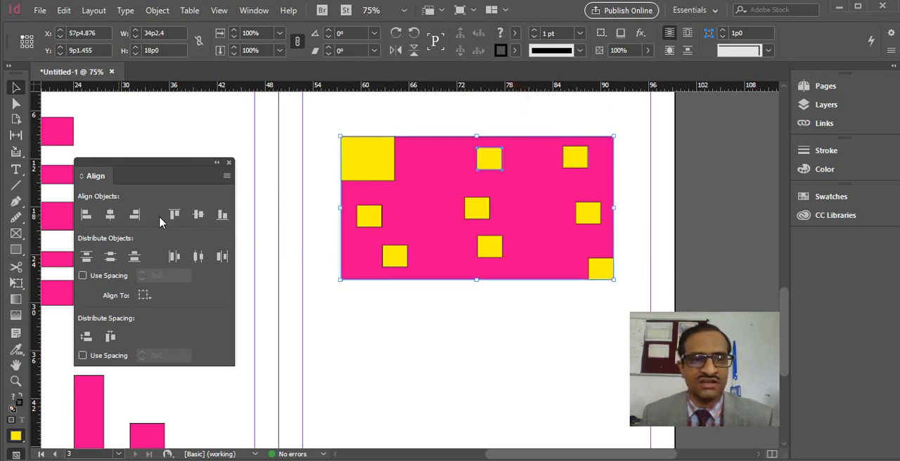
left_click(176, 214)
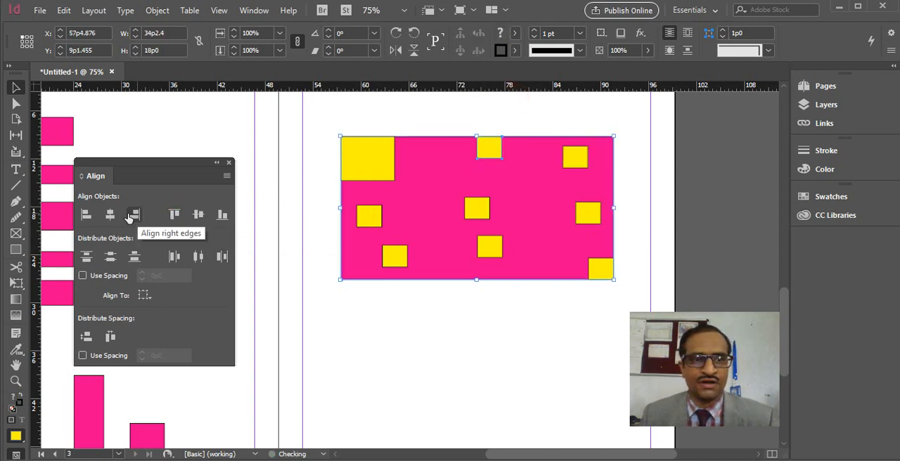
left_click(111, 215)
Step: Align the upper-right small yellow copy with the pink rectangle by their right edges and by their top edges
left_click_drag(594, 106, 566, 160)
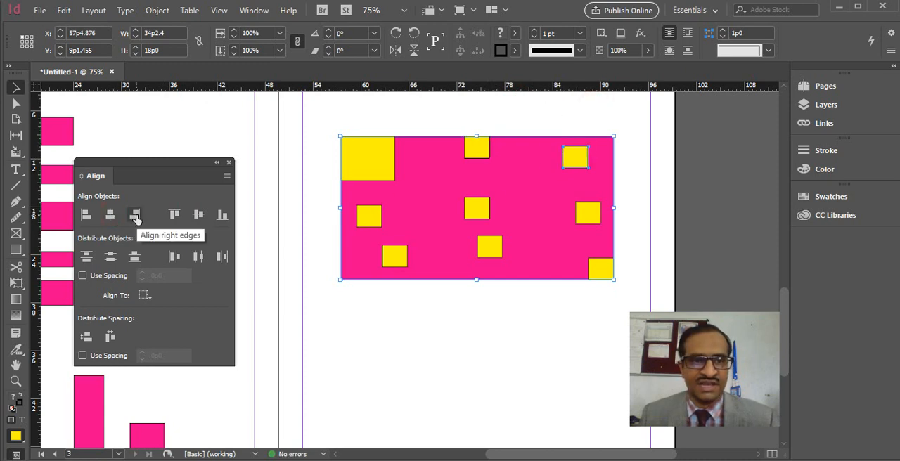
left_click(135, 214)
left_click(174, 215)
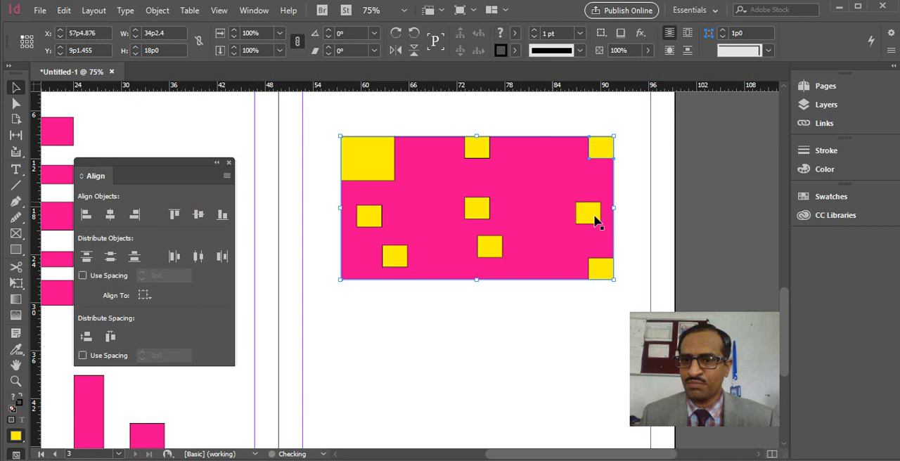
Step: Align the small yellow copy near the middle of the pink rectangle's right side with it by their right edges and vertical centers
left_click_drag(654, 188, 589, 220)
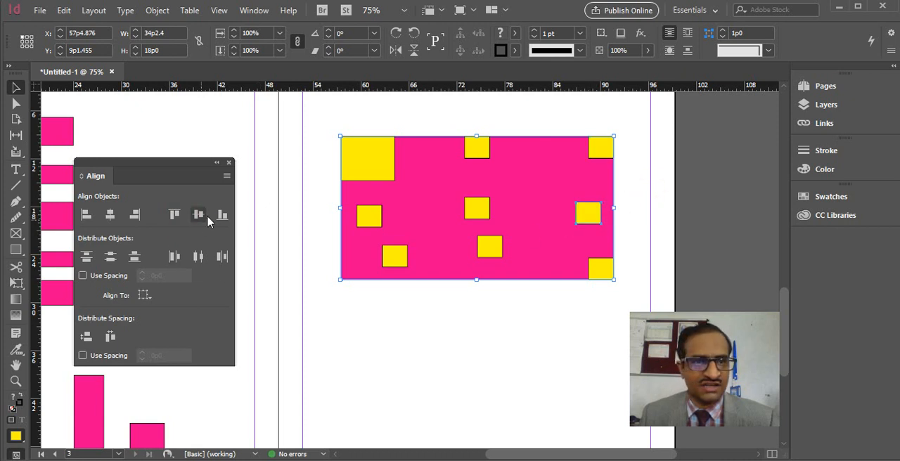
left_click(136, 215)
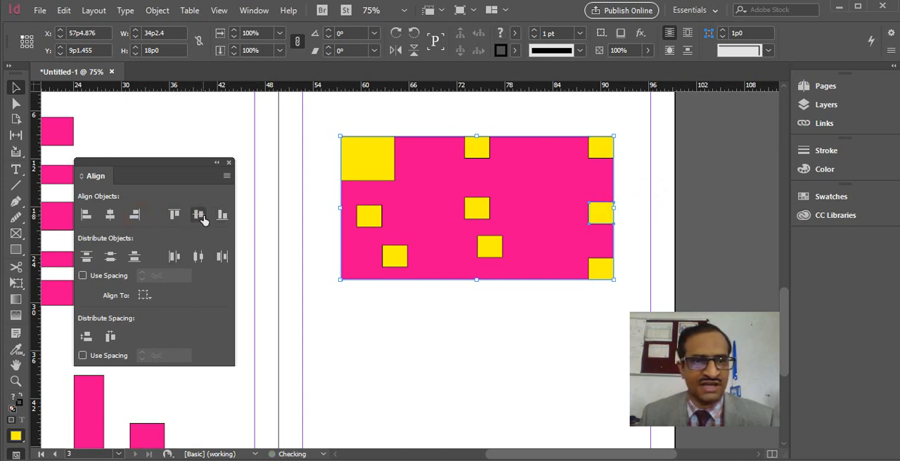
left_click(199, 215)
Step: Align the lower-middle small yellow copy with the pink rectangle by their bottom edges and by their horizontal centers
left_click_drag(509, 319, 470, 251)
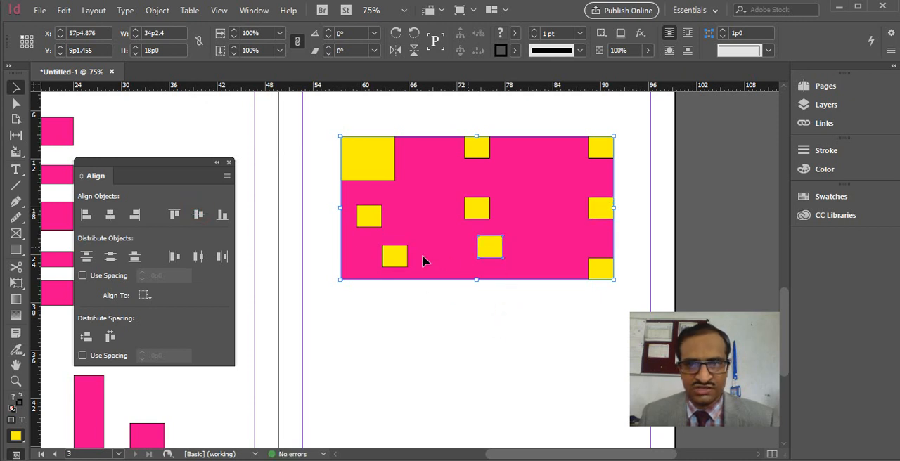
left_click(222, 215)
left_click(110, 215)
Step: Align the lower-left small yellow copy with the pink rectangle by their left edges and by their bottom edges
left_click_drag(399, 295, 389, 253)
left_click(86, 216)
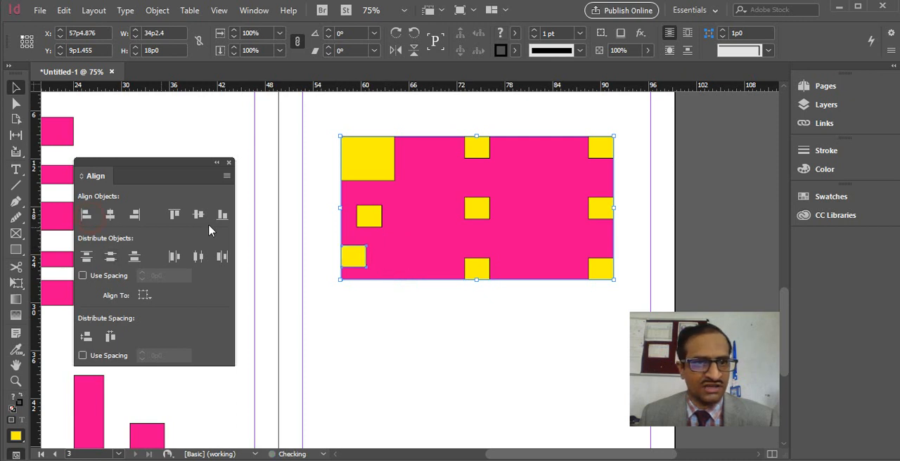
left_click(222, 216)
Step: Align the middle-left small yellow copy with the pink rectangle by their left edges and vertical centers, and clear the selection
left_click_drag(342, 223, 321, 235)
left_click(87, 215)
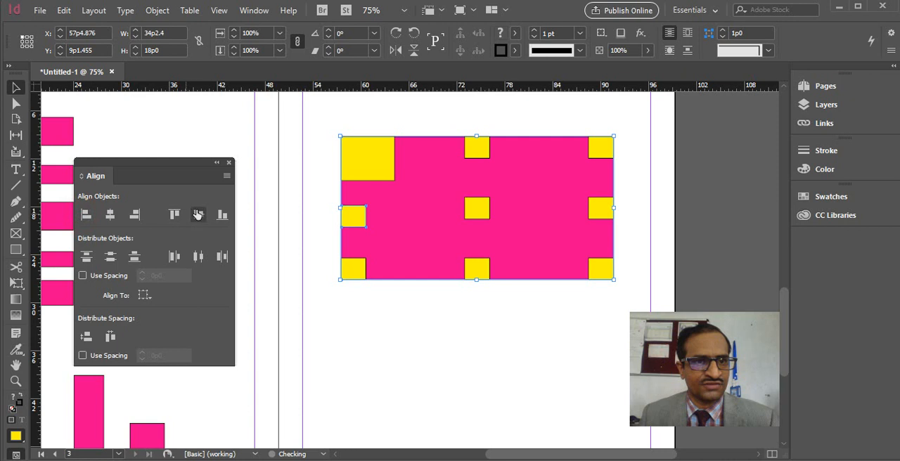
left_click(198, 216)
left_click(439, 335)
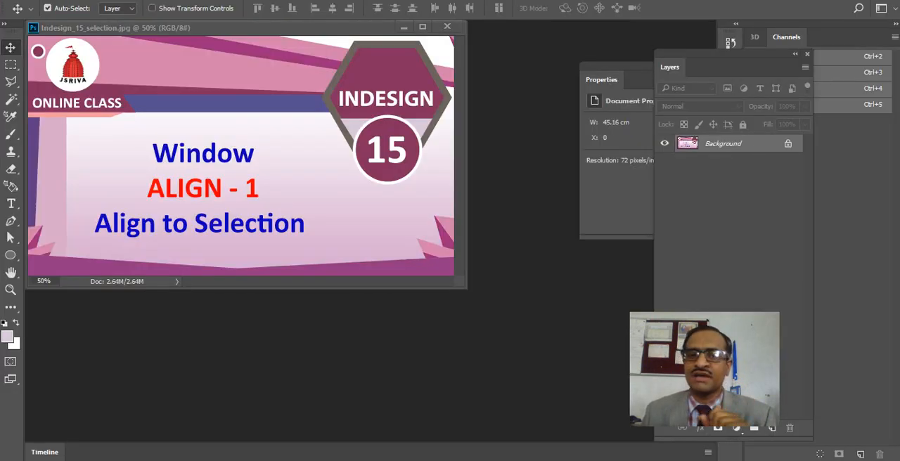
key("ctrl+w")
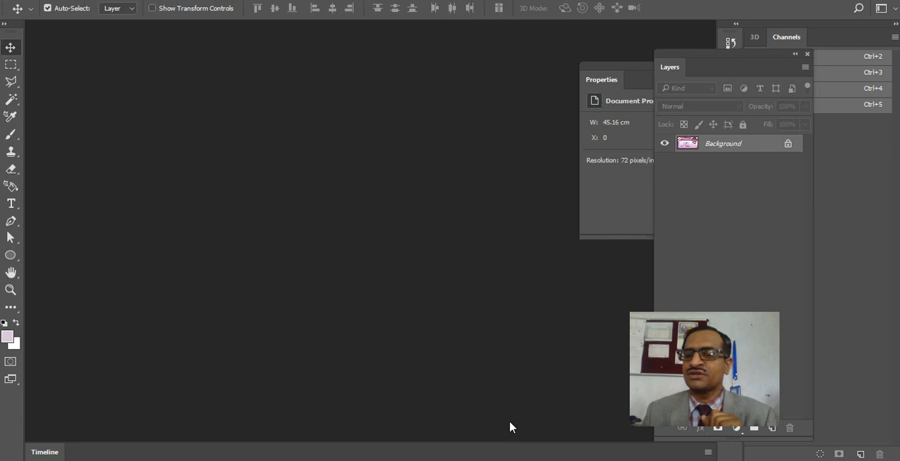
key("alt+Tab")
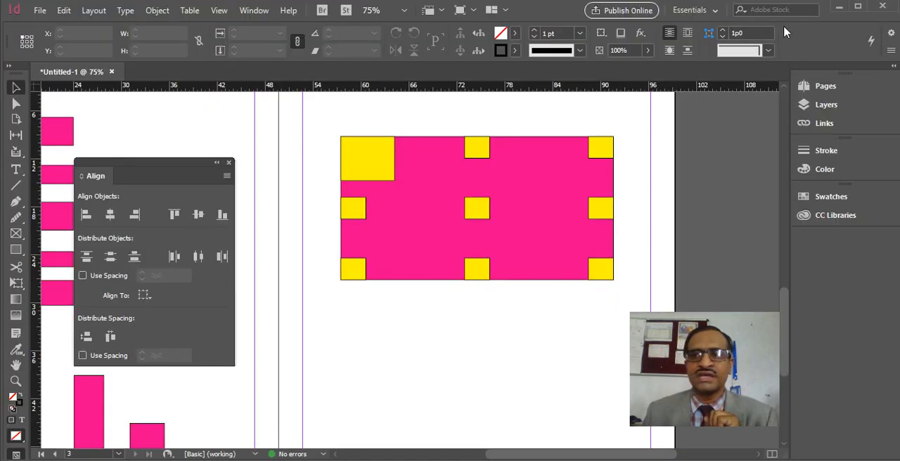